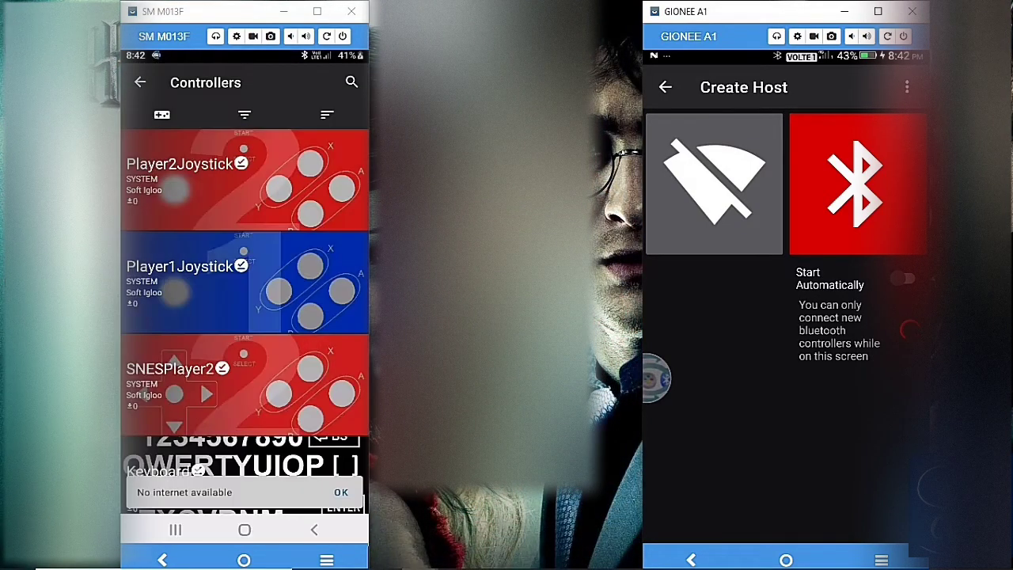
Step: Filter the controller list to ALL categories and scroll down through it
left_click(162, 115)
left_click_drag(251, 267, 250, 423)
left_click(197, 171)
scroll(245, 316, "down", 5)
scroll(244, 317, "down", 5)
scroll(244, 316, "down", 5)
Step: View the Bluetooth controller's details, then return to the home screen
left_click(244, 207)
left_click(140, 82)
scroll(244, 317, "up", 10)
left_click(140, 82)
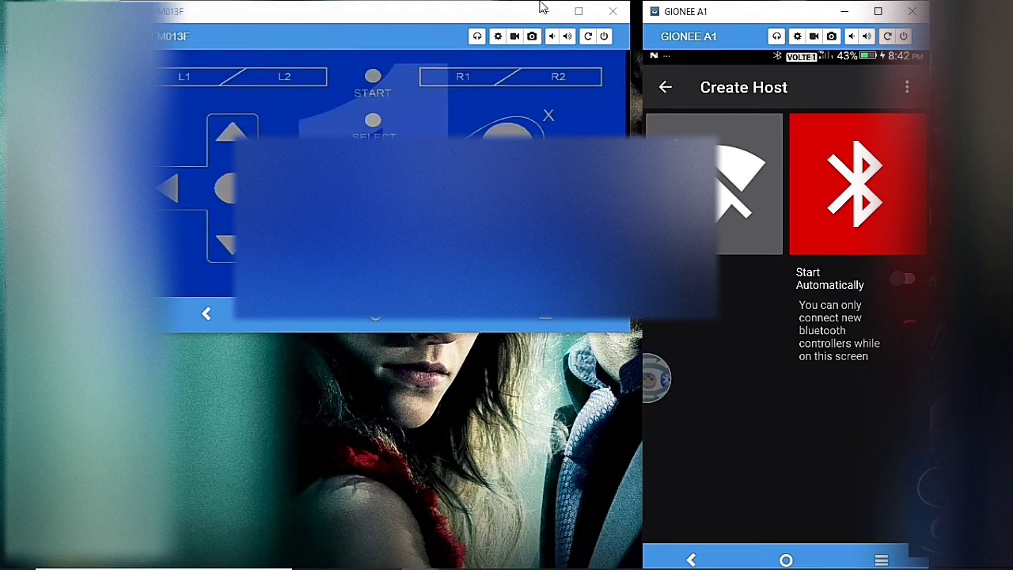
mouse_move(570, 8)
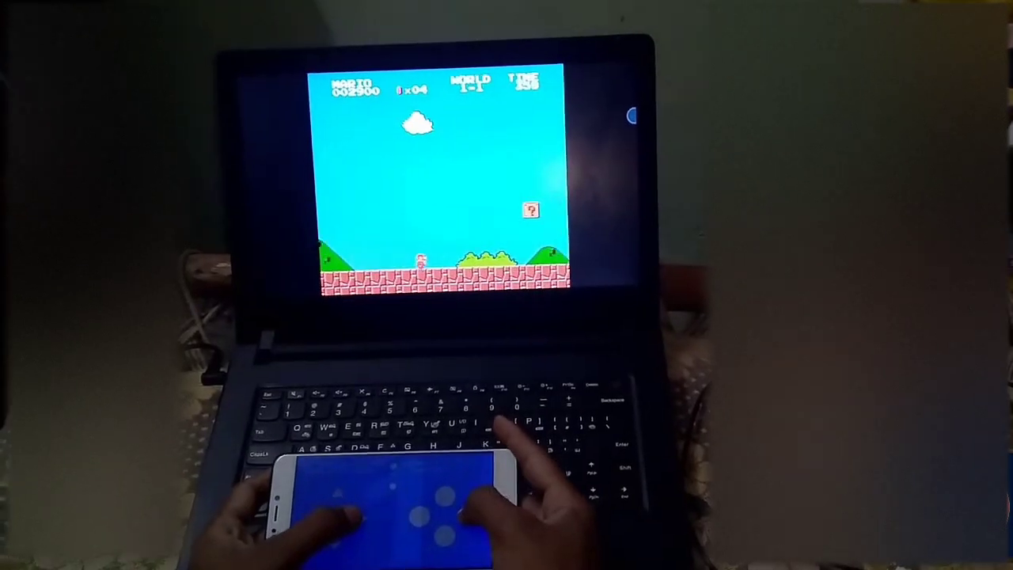